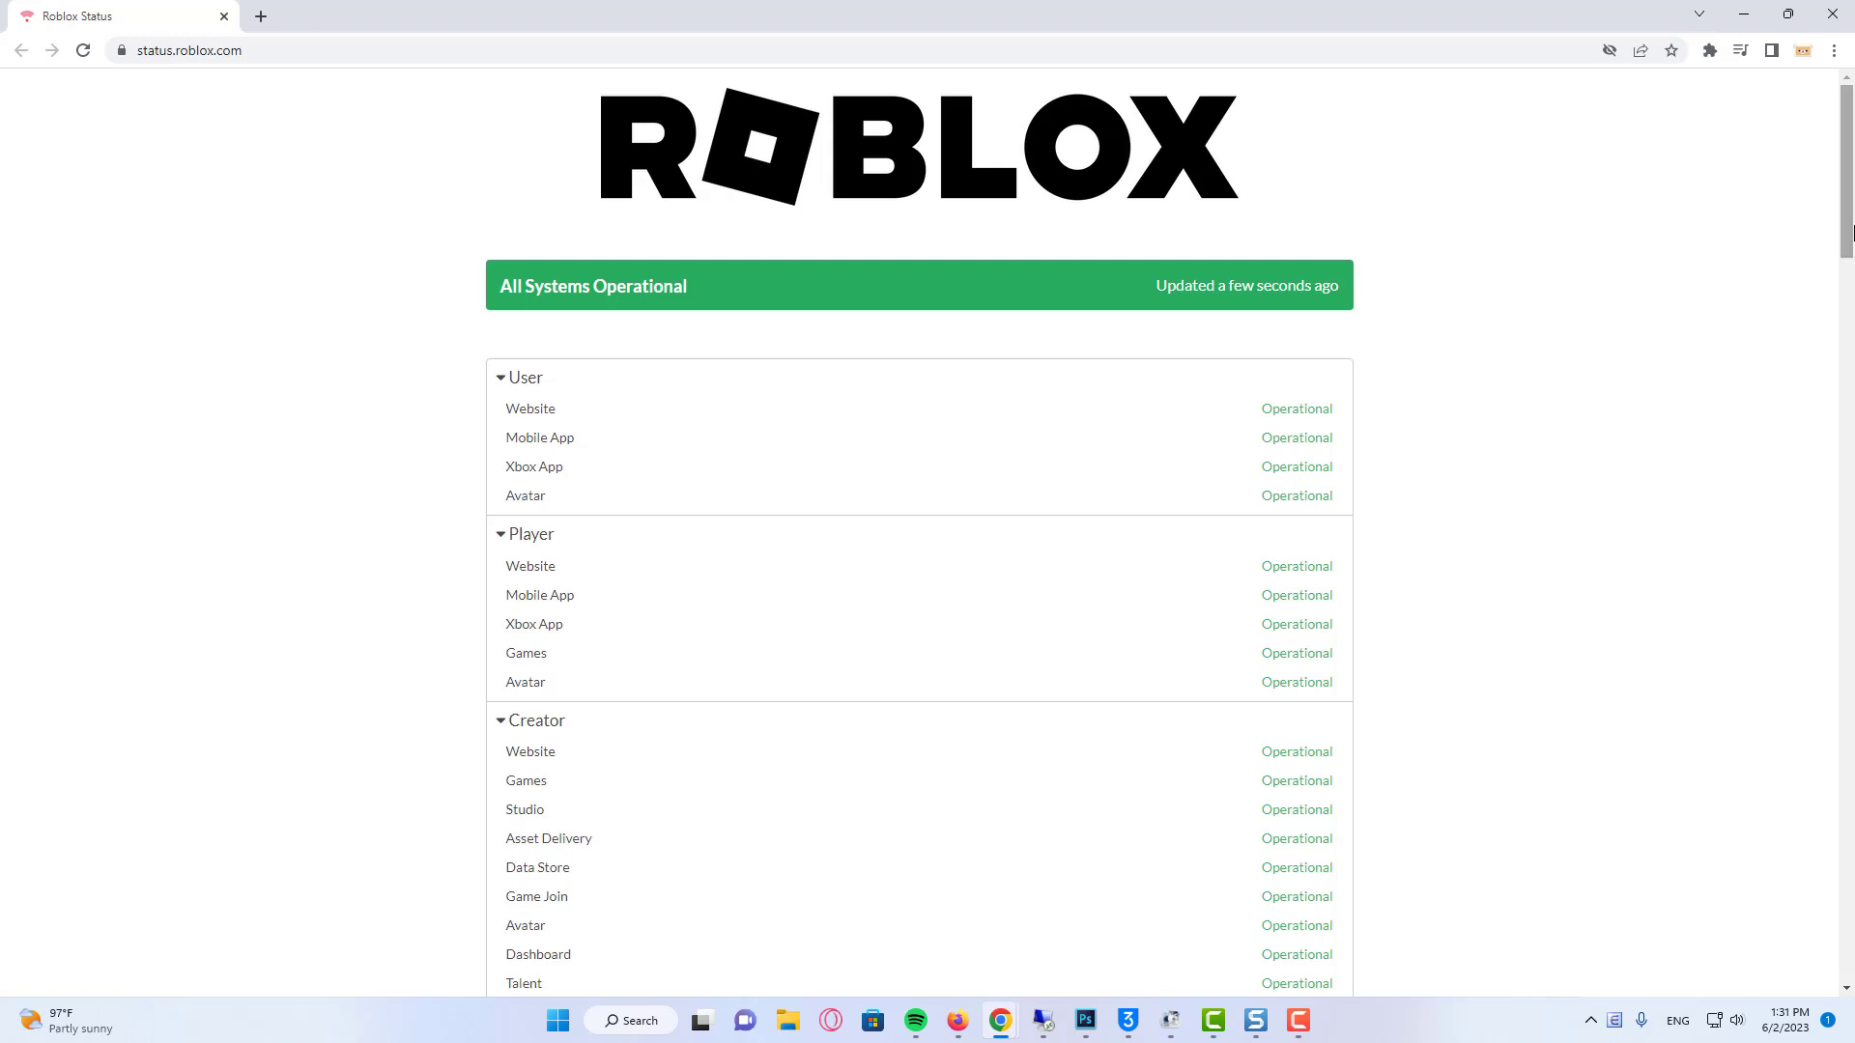
scroll(1849, 248, "down", 1)
scroll(1850, 248, "down", 1)
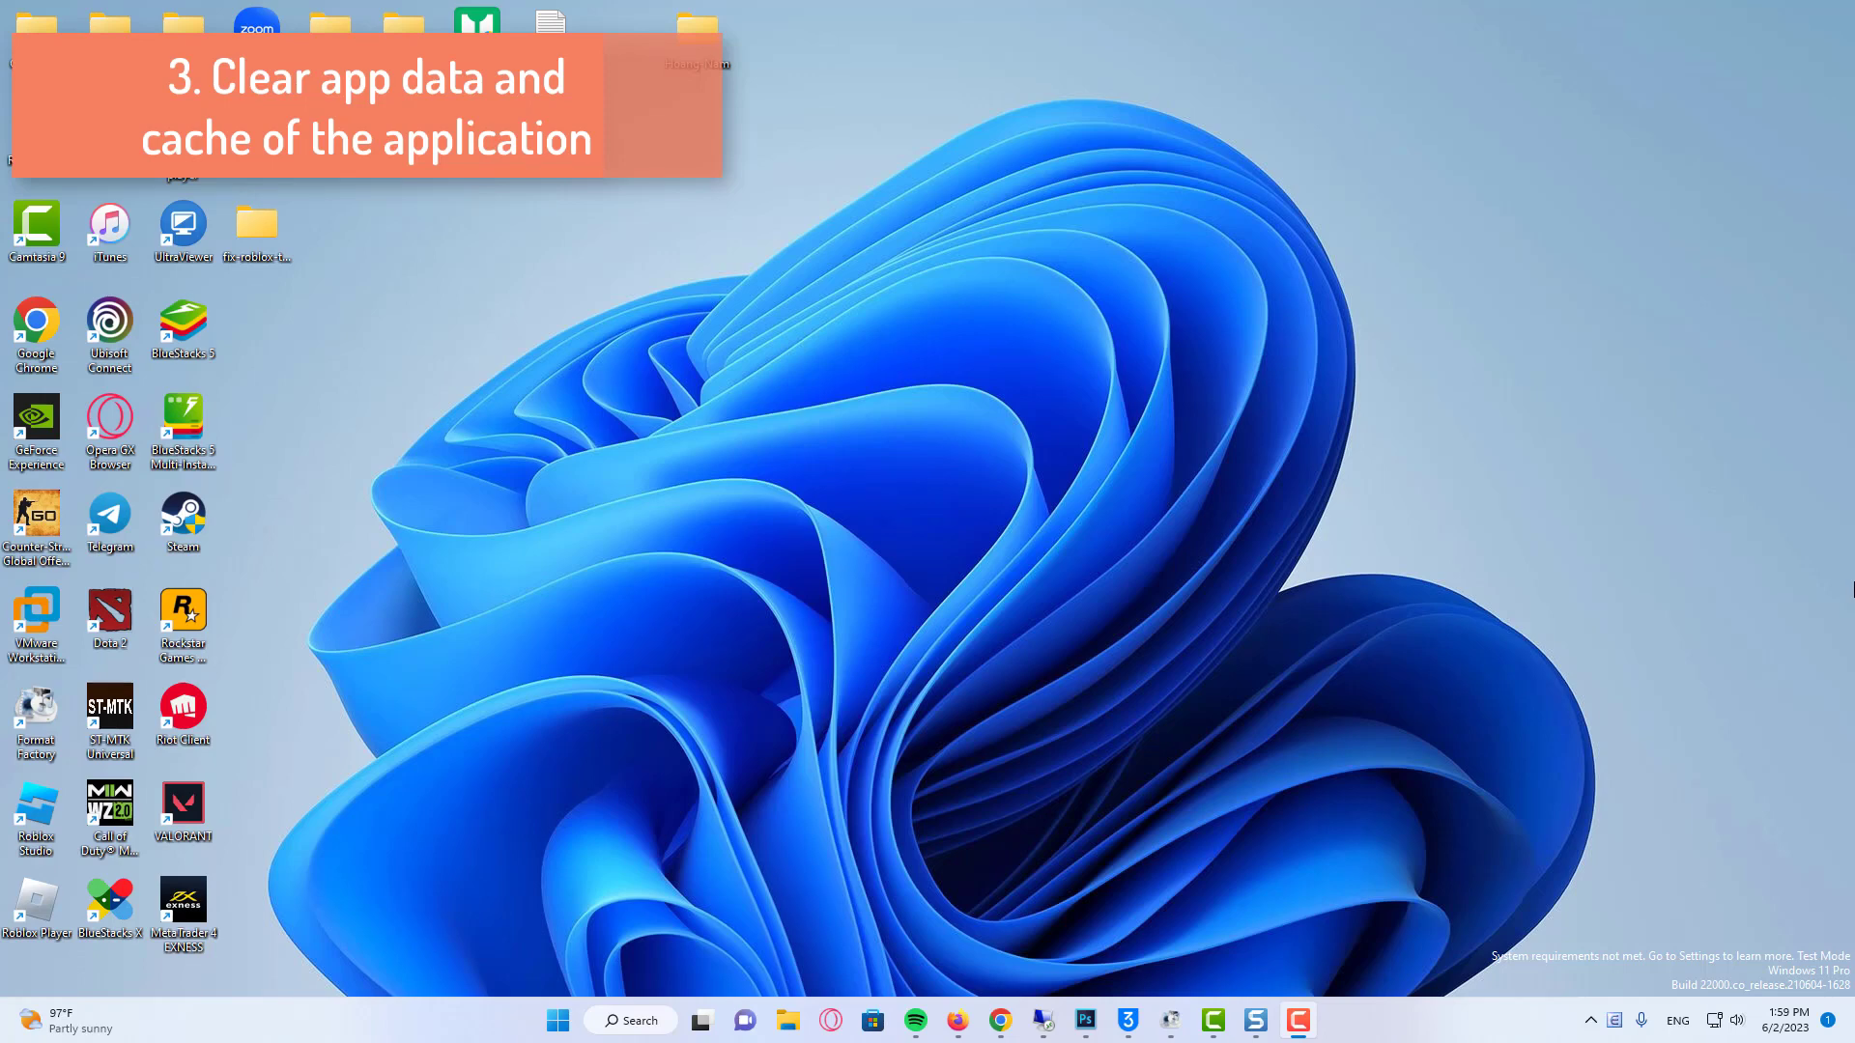
- Bring up the Run dialog and ready its Open box for the %localappdata% path
key("super+r")
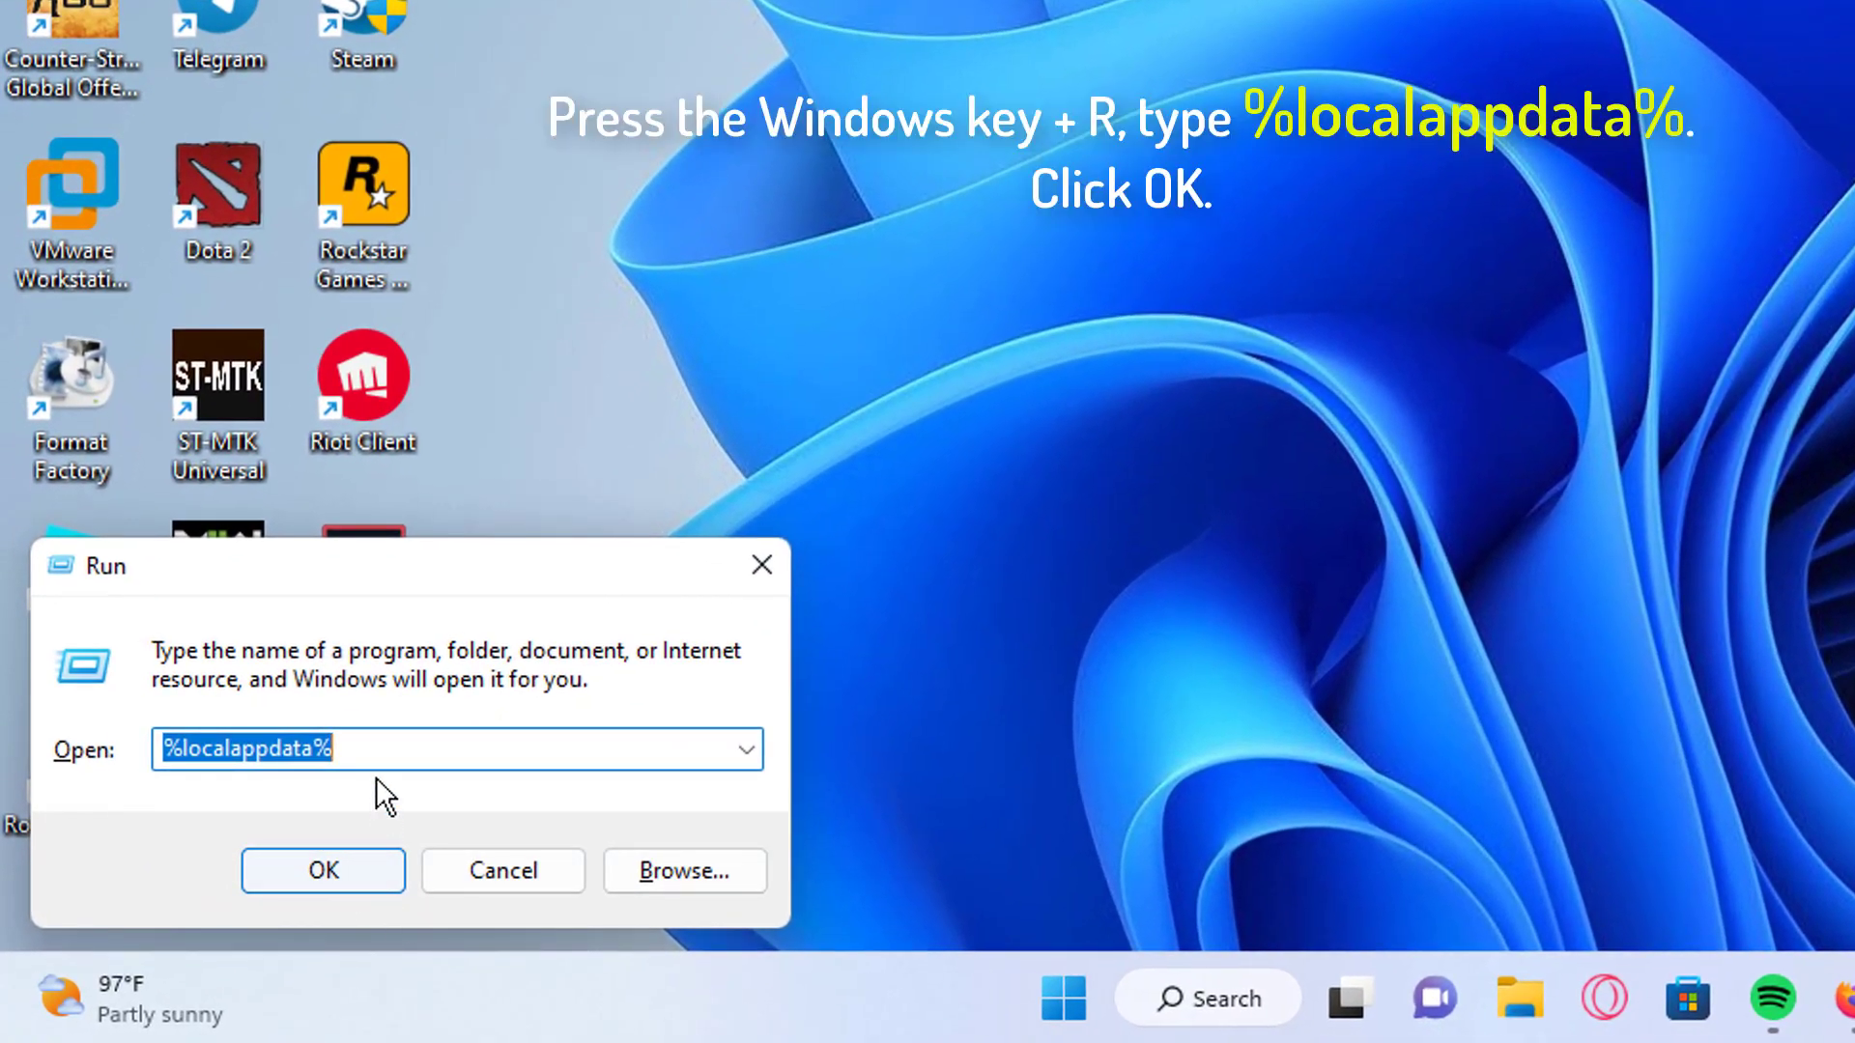
left_click(399, 752)
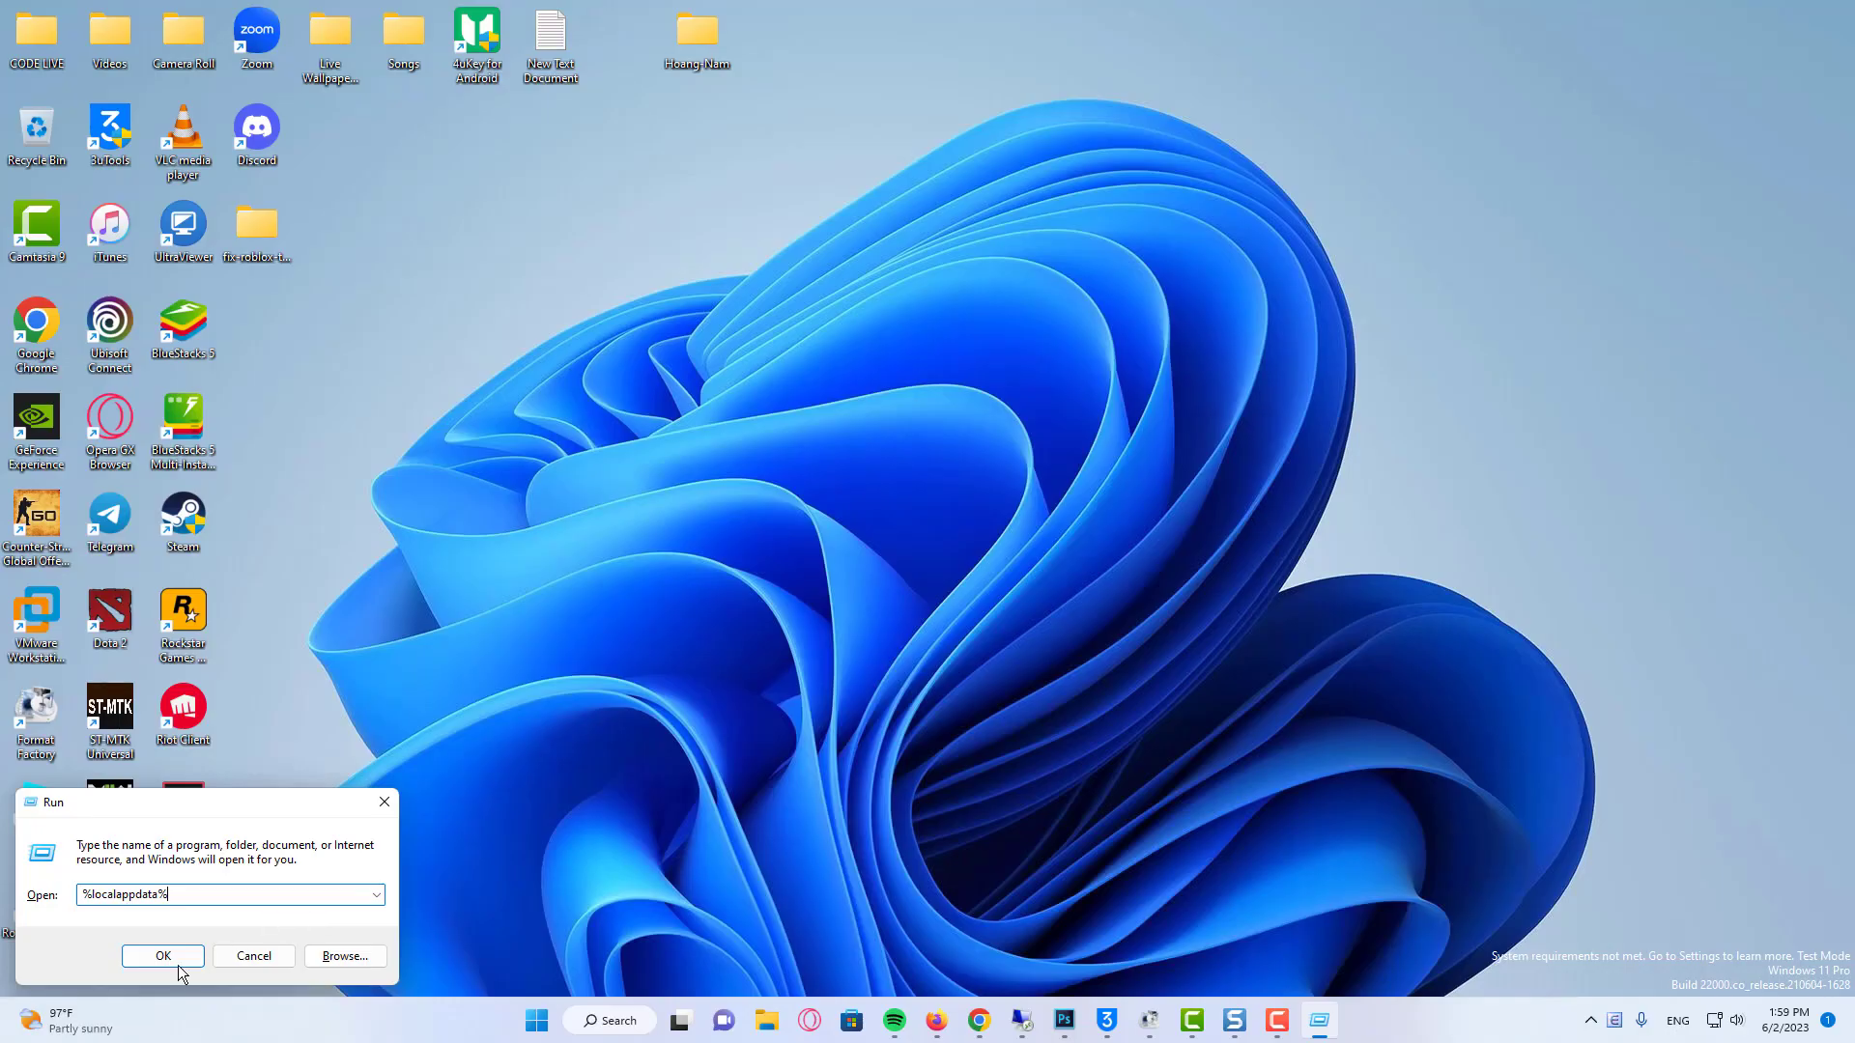
- Open AppData\Local from Run, then locate and open the Roblox folder
left_click(163, 956)
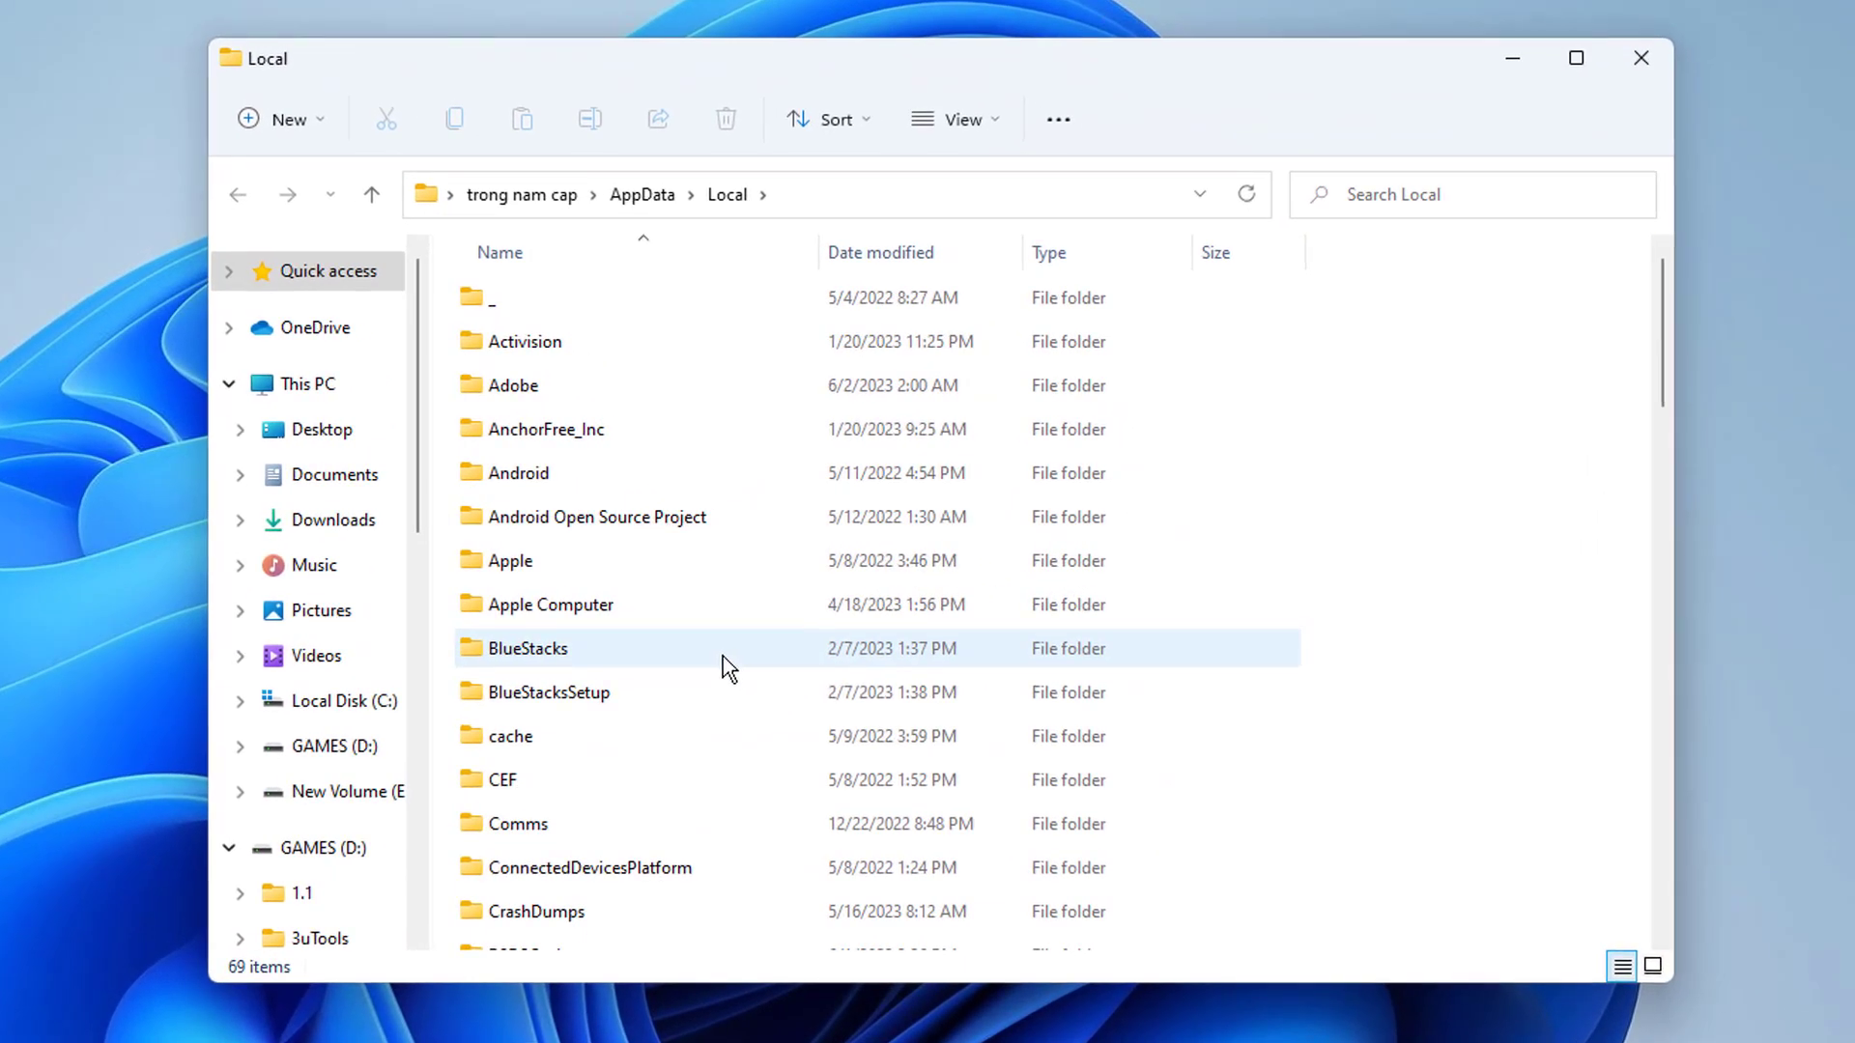
left_click(612, 743)
scroll(612, 743, "down", 15)
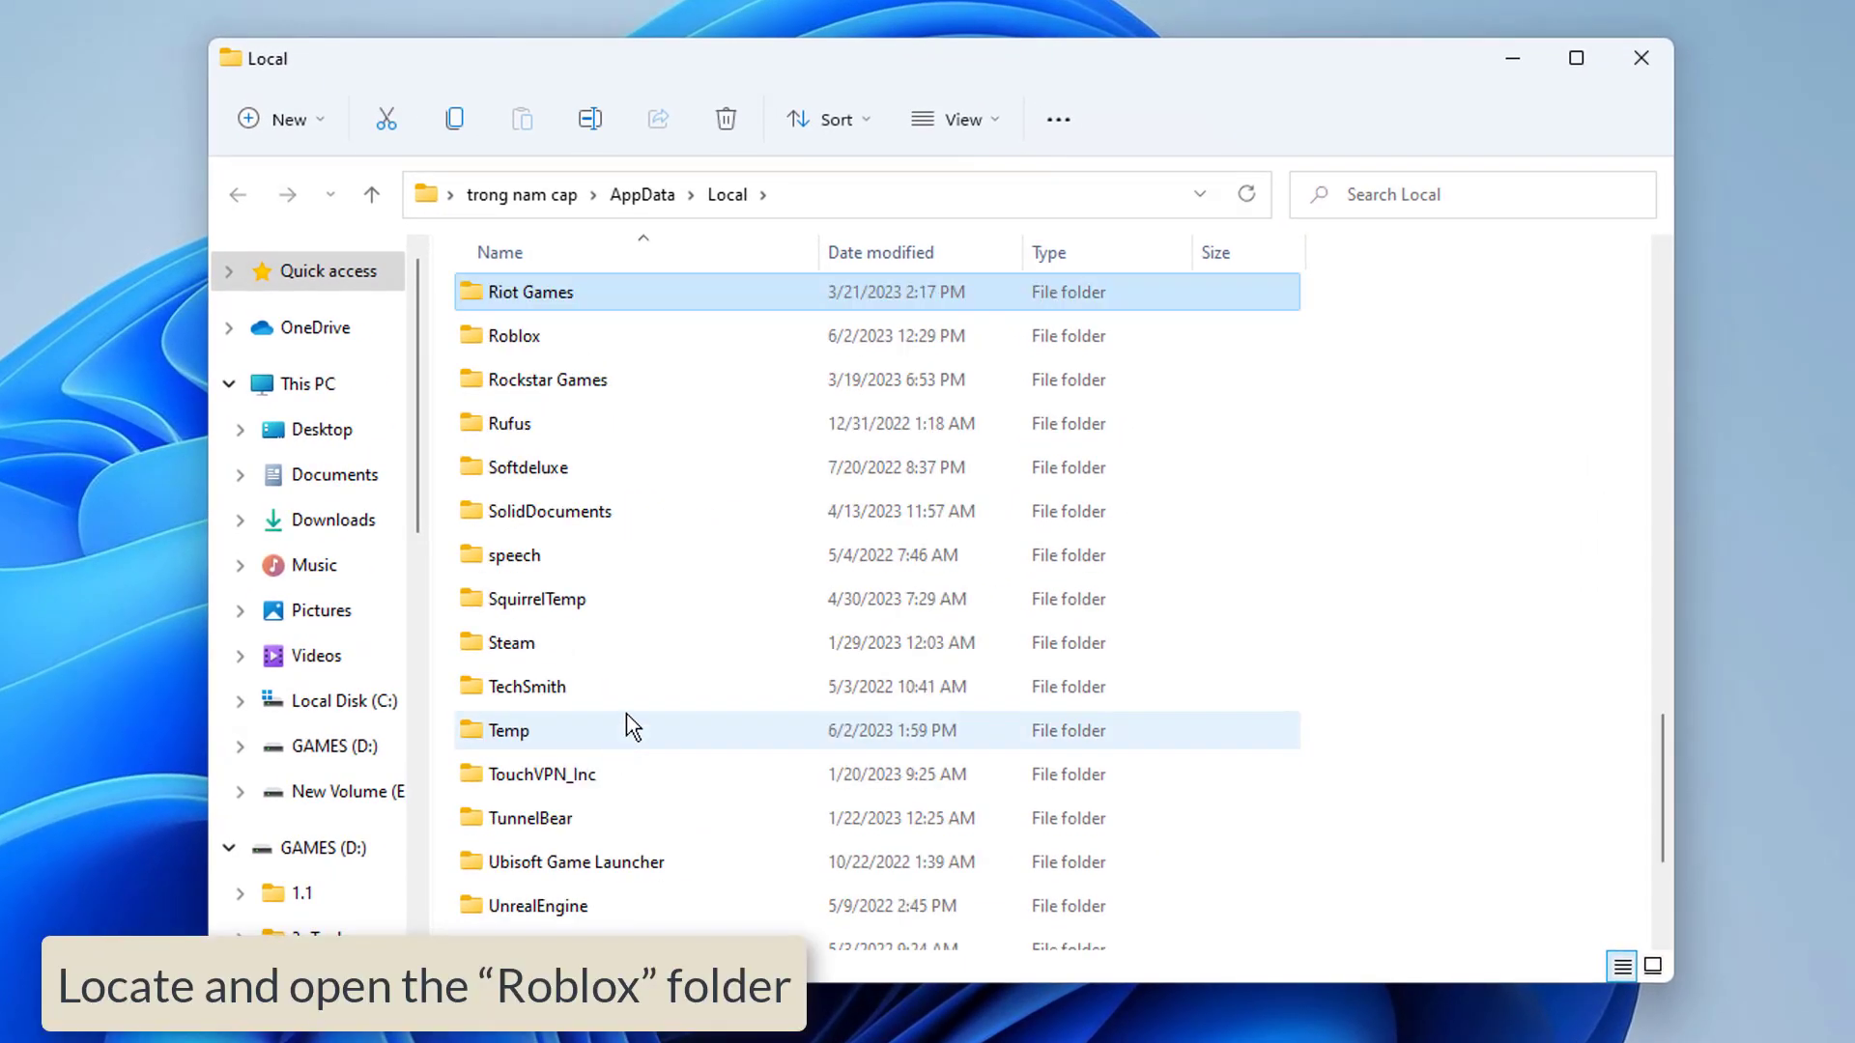
left_click(583, 343)
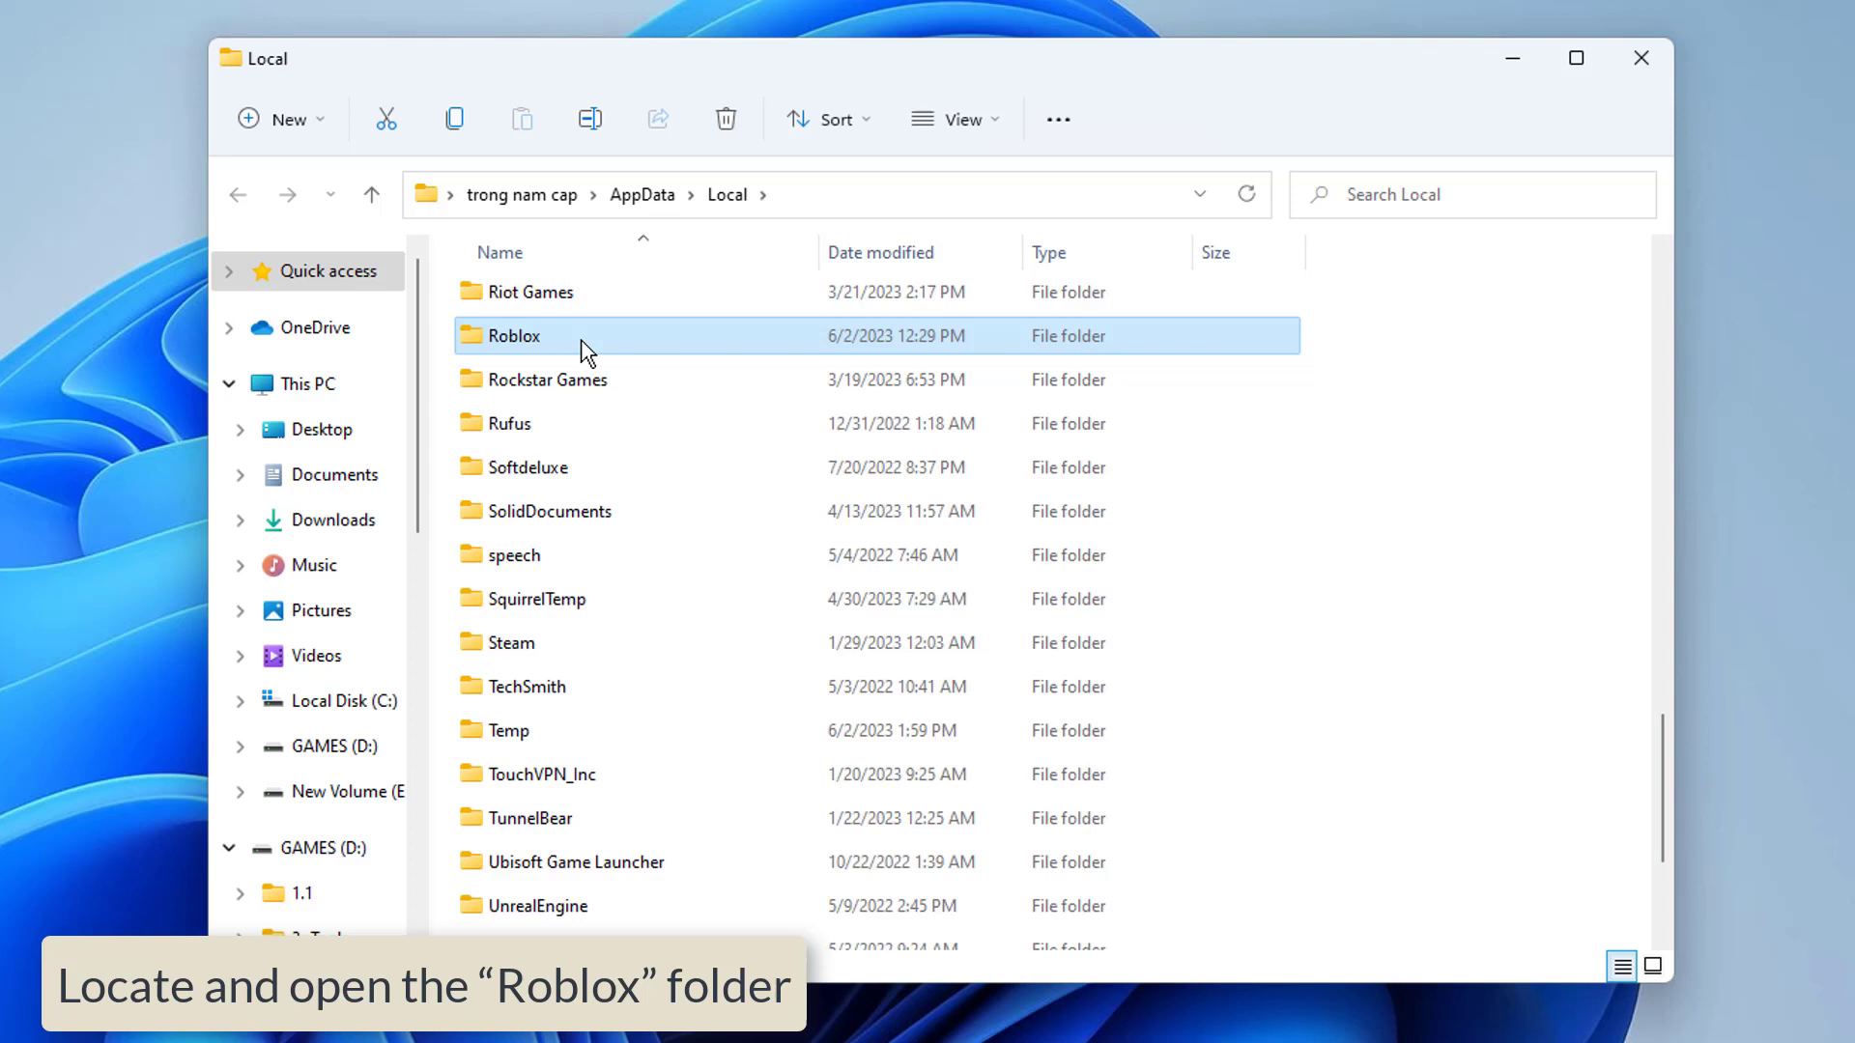
double_click(582, 349)
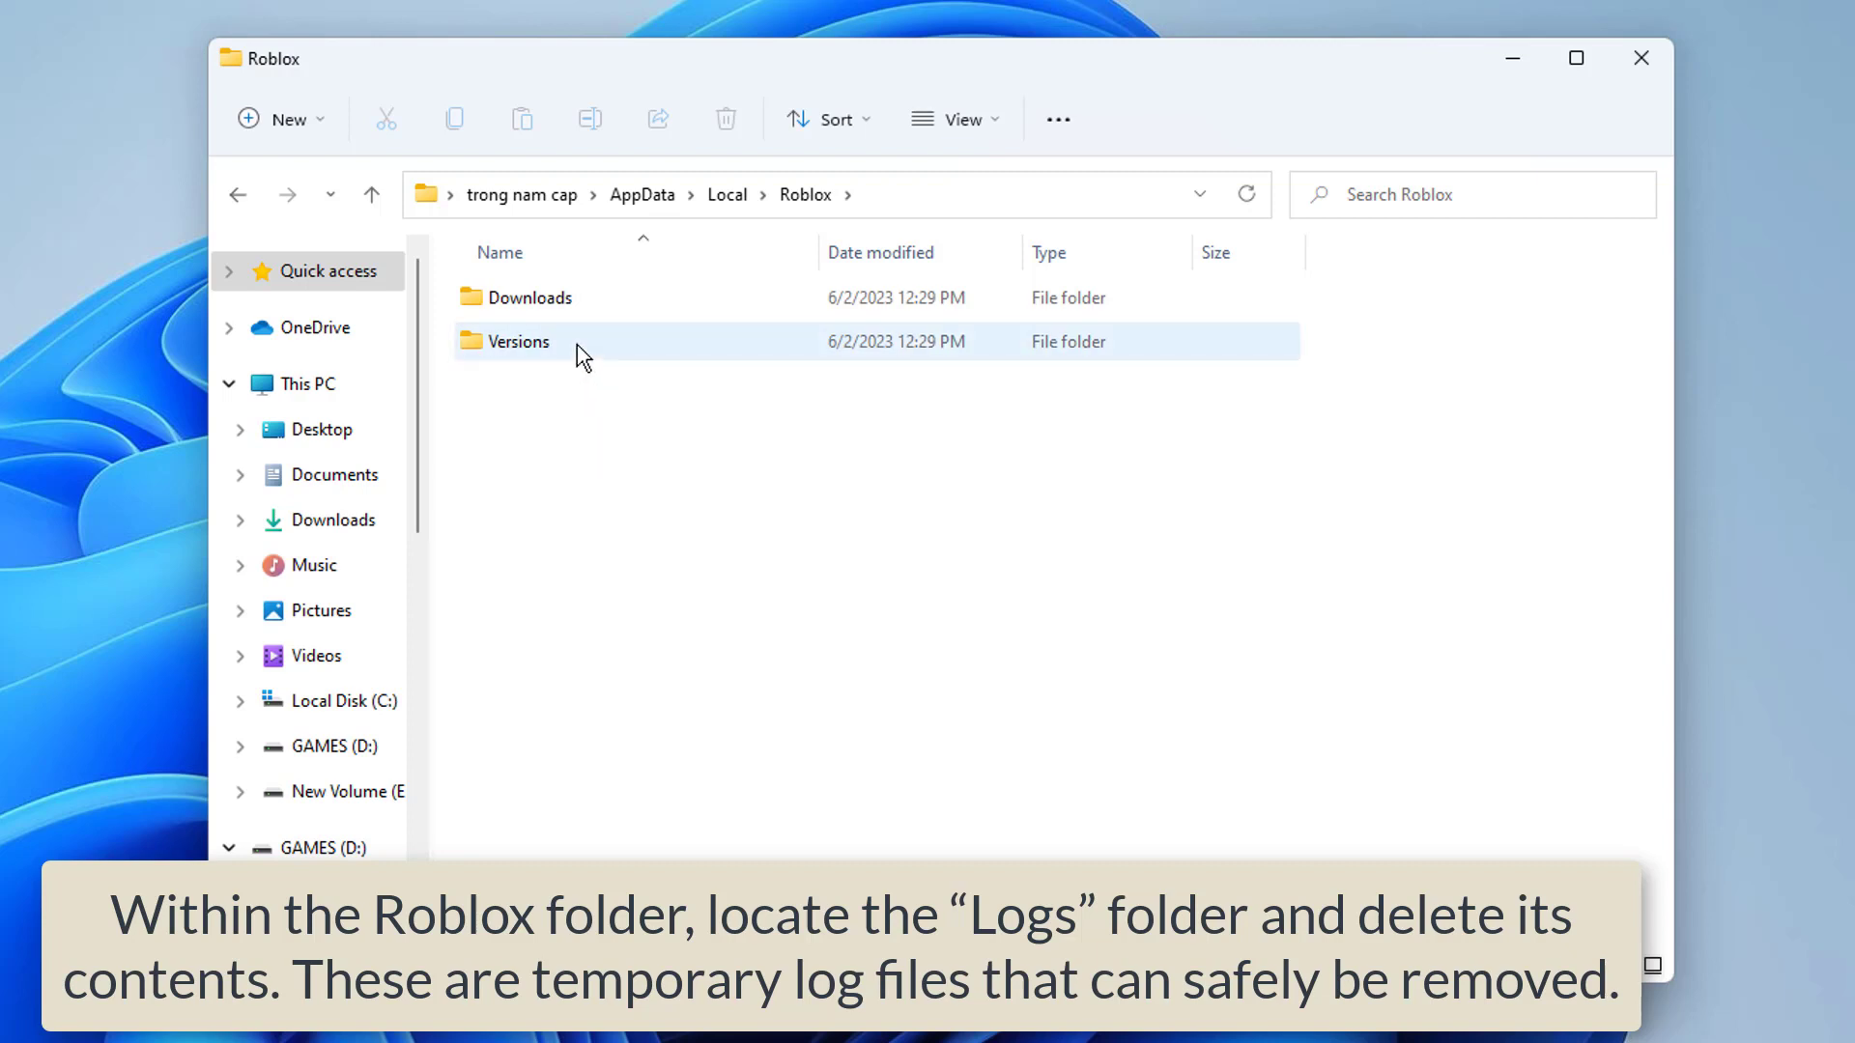
- Open the Versions folder within AppData\Local\Roblox
double_click(577, 346)
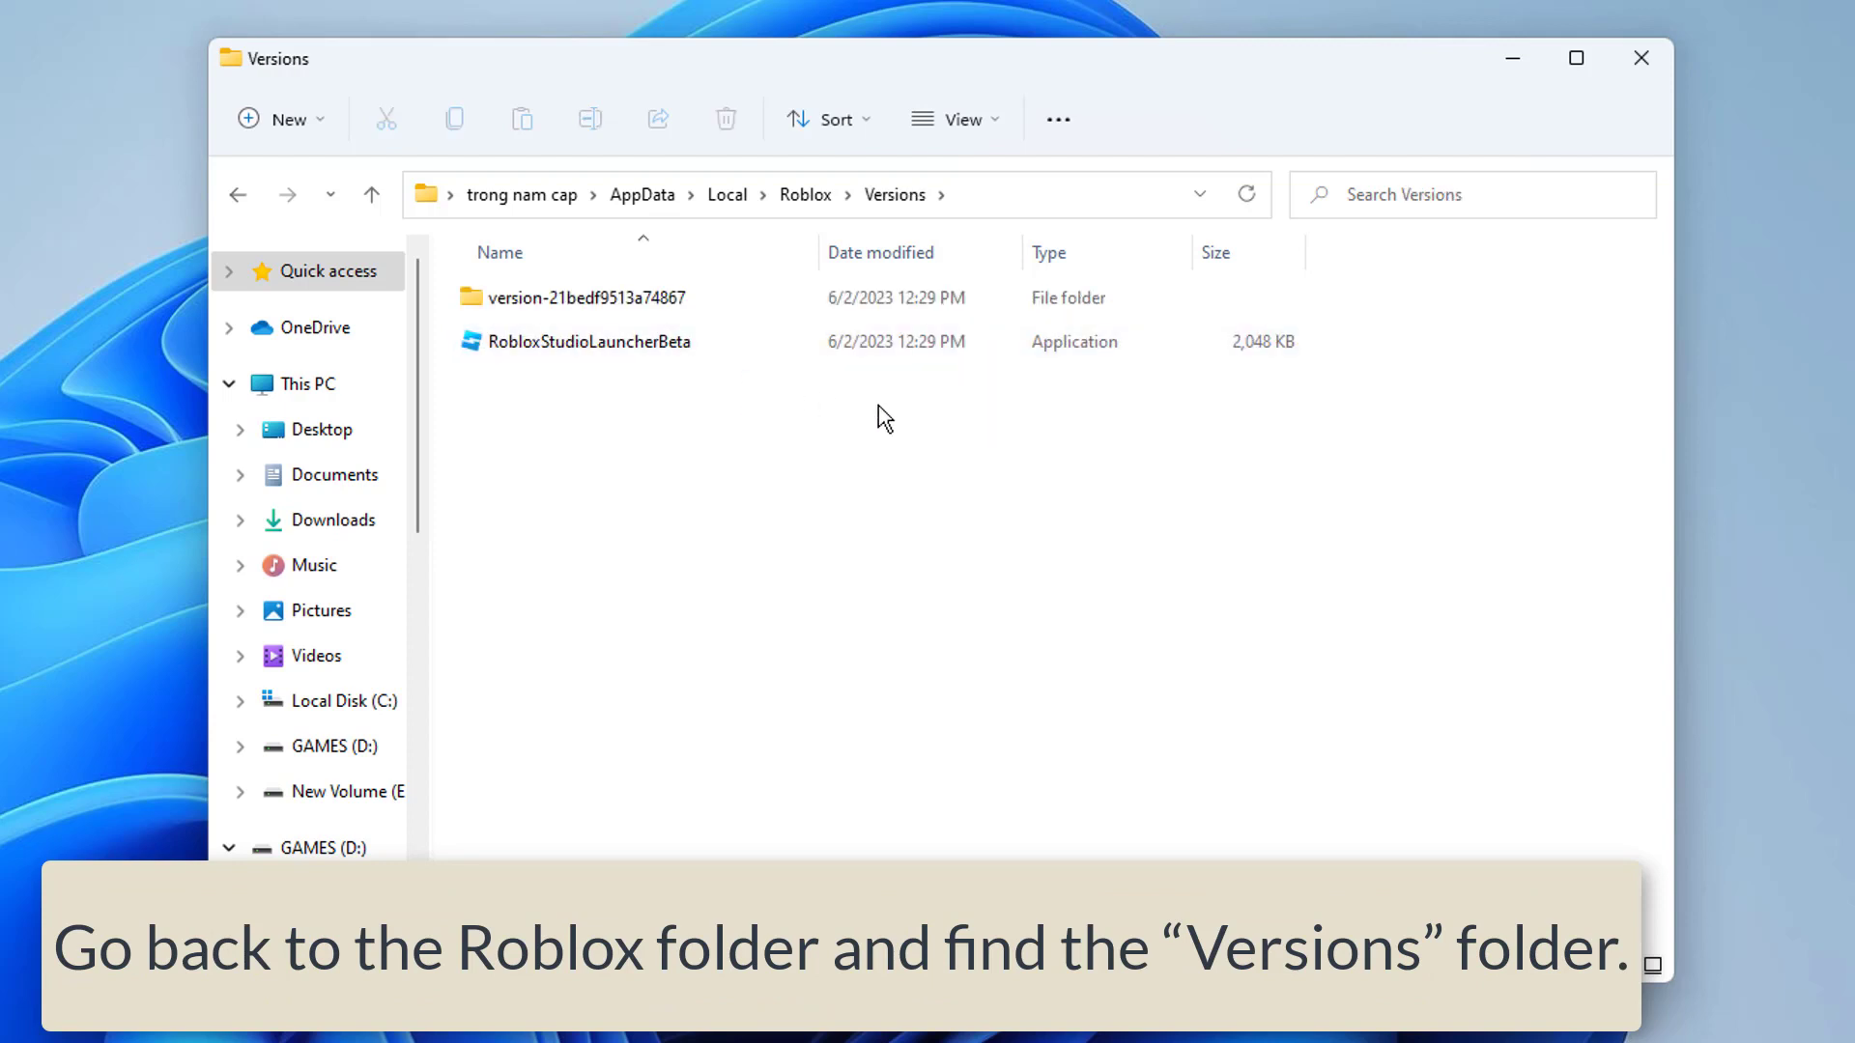